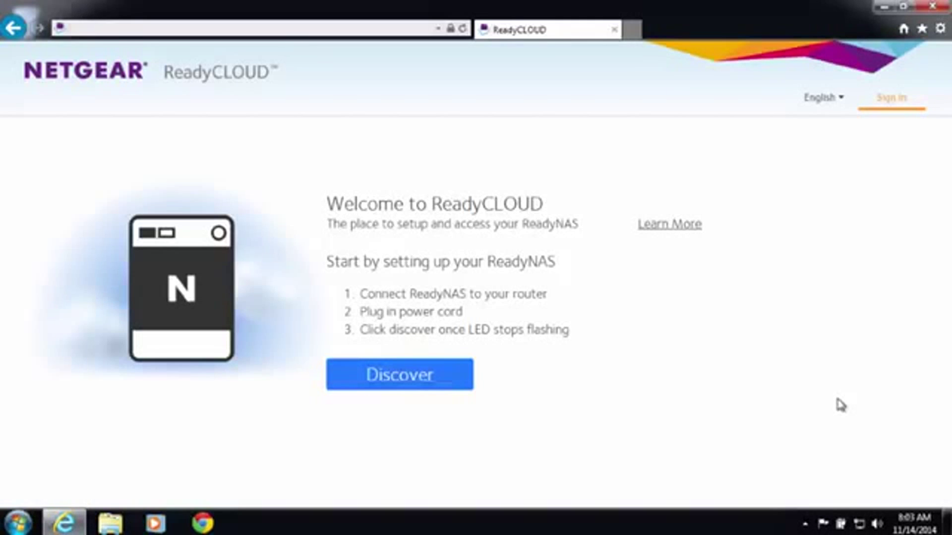
Sign in to the ReadyCLOUD web portal with the account user name and password
{"action": "left_click", "coordinate": [888, 104]}
{"action": "type", "text": "ready"}
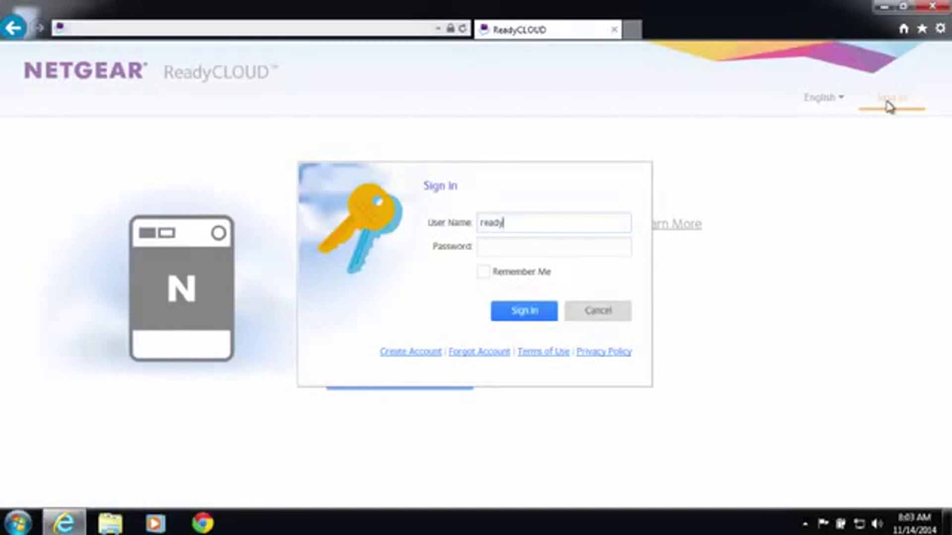
{"action": "type", "text": "nasostidemo"}
{"action": "key", "text": "Tab"}
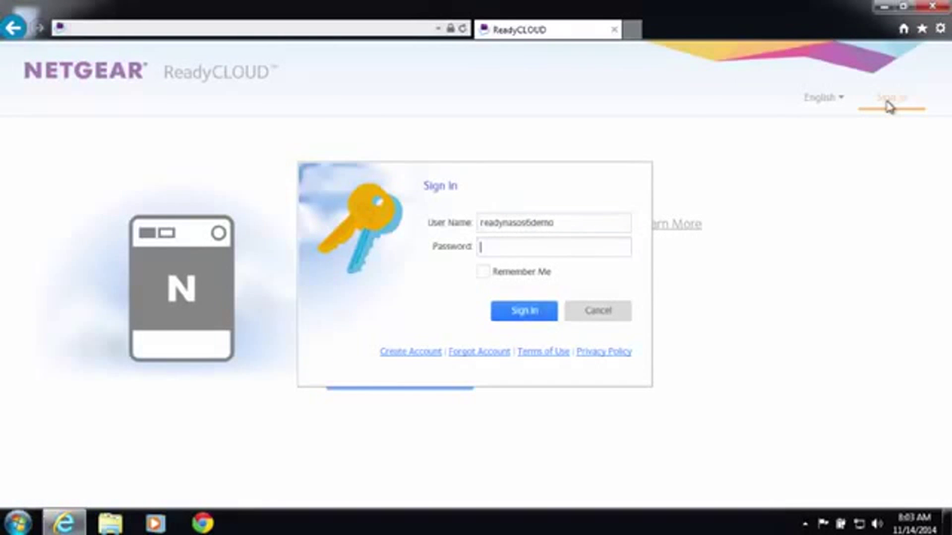
{"action": "type", "text": "*********"}
{"action": "key", "text": "Return"}
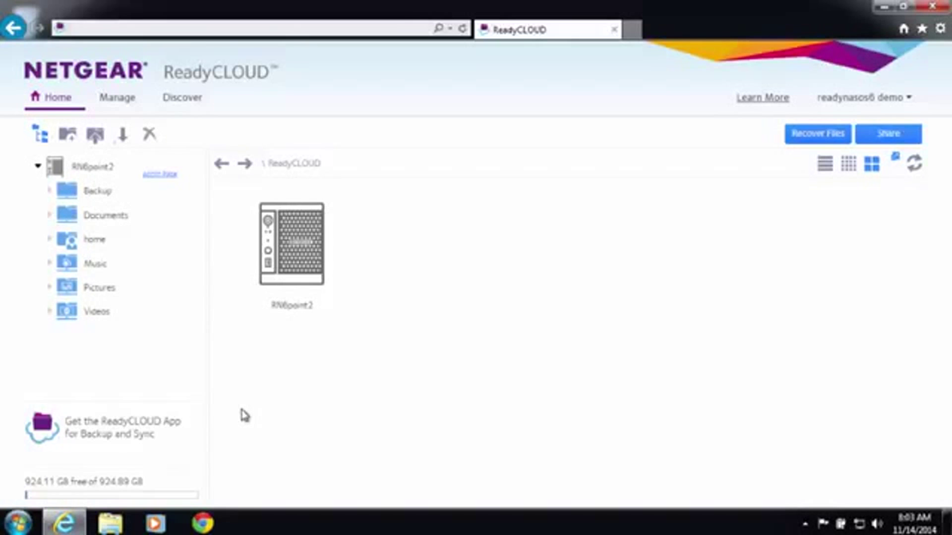
Download and run ReadyCloudSetup.exe, accept the licence, and finish installing with ReadyCLOUD launched
{"action": "left_click", "coordinate": [147, 435]}
{"action": "left_click", "coordinate": [287, 476]}
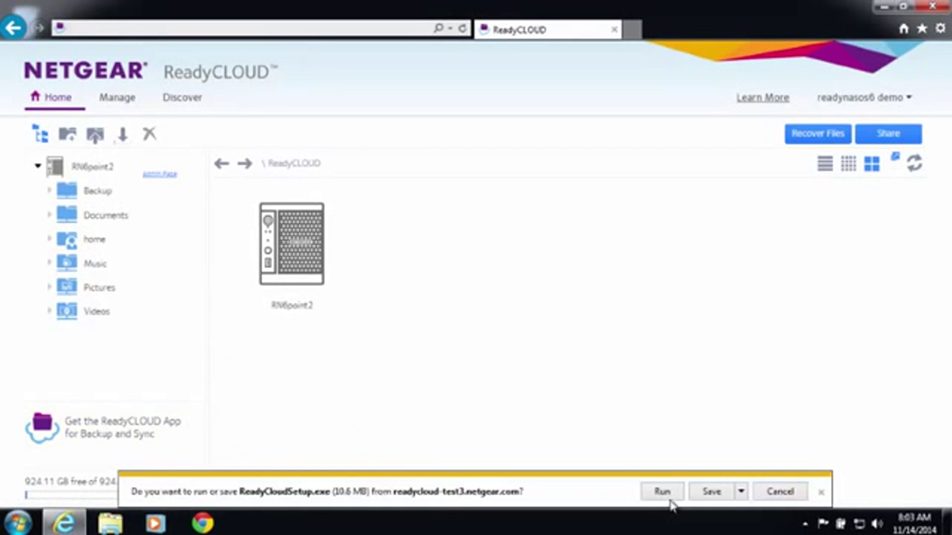
{"action": "left_click", "coordinate": [665, 490]}
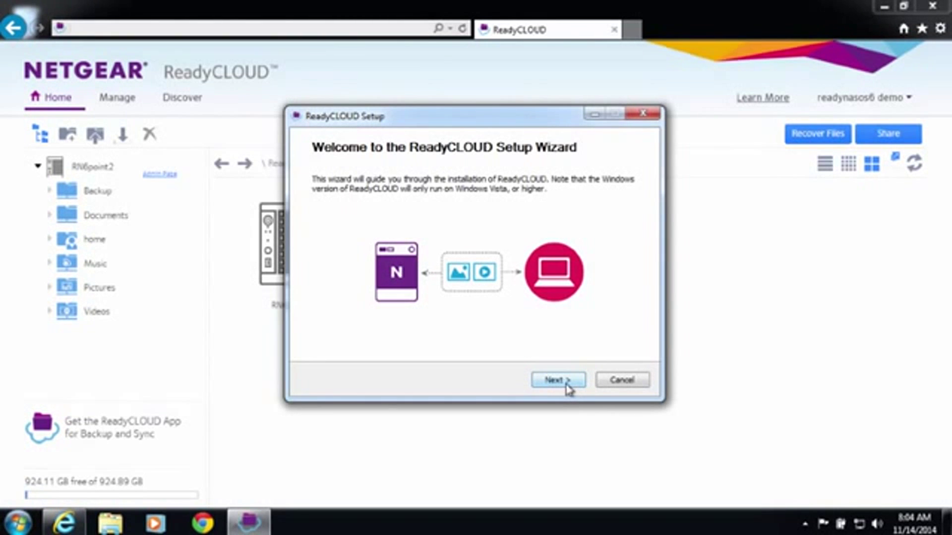
{"action": "left_click", "coordinate": [568, 388]}
{"action": "left_click", "coordinate": [558, 380]}
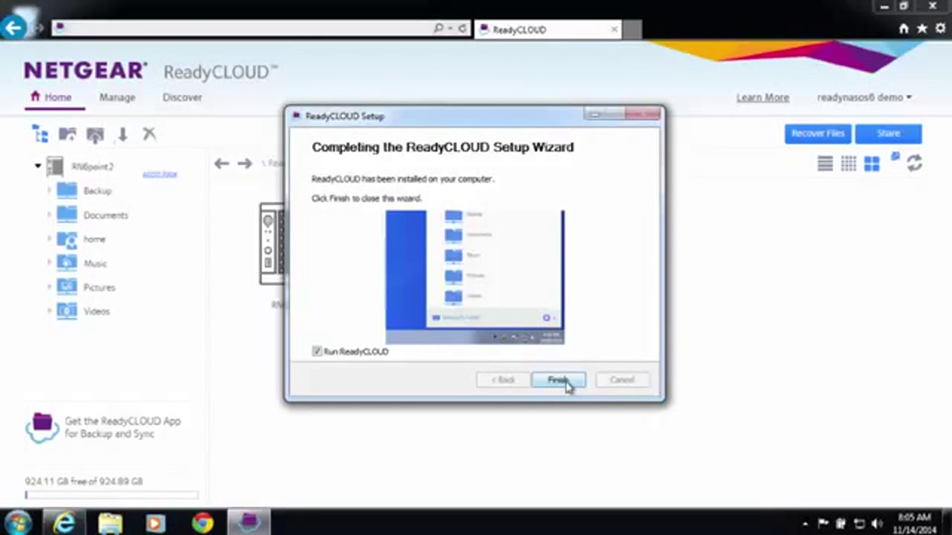
{"action": "left_click", "coordinate": [566, 382]}
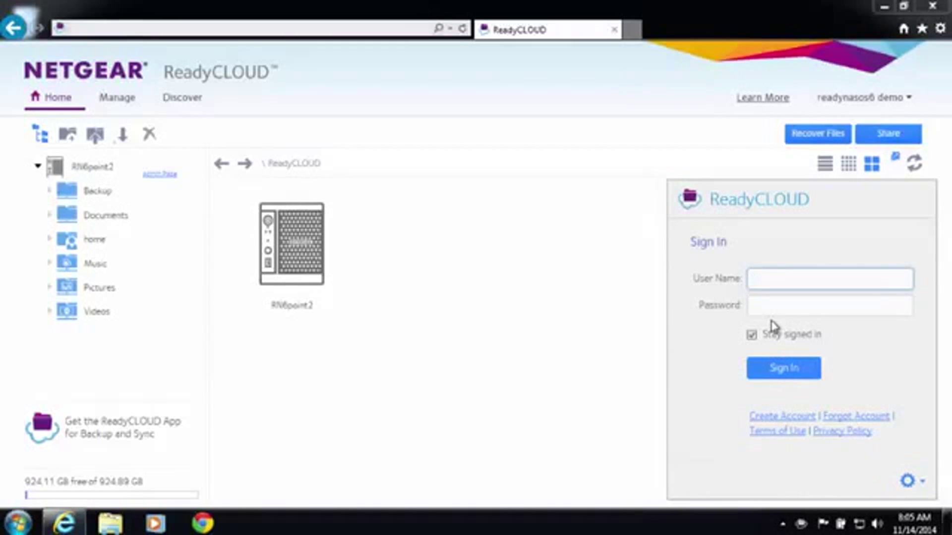
Sign in to the ReadyCLOUD desktop app with the account user name and password
{"action": "type", "text": "readynasos6demo"}
{"action": "key", "text": "Tab"}
{"action": "type", "text": "••••••••••"}
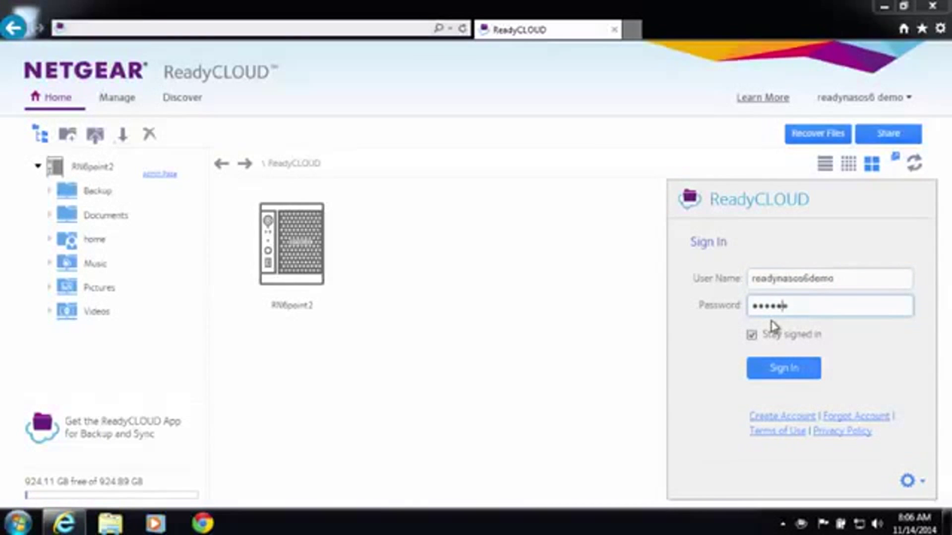
{"action": "left_click", "coordinate": [792, 369]}
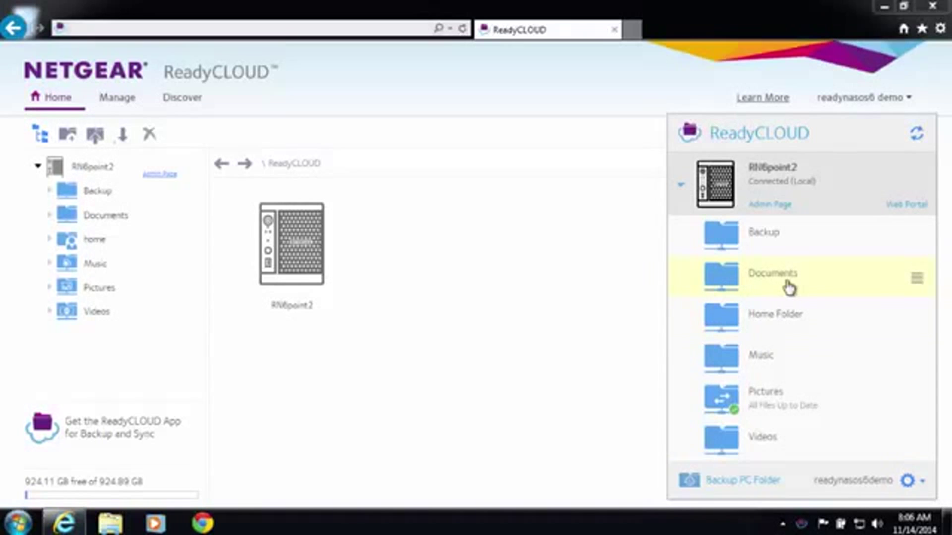
Choose Sync with PC for the Documents share and open its local synced folder
{"action": "left_click", "coordinate": [917, 284]}
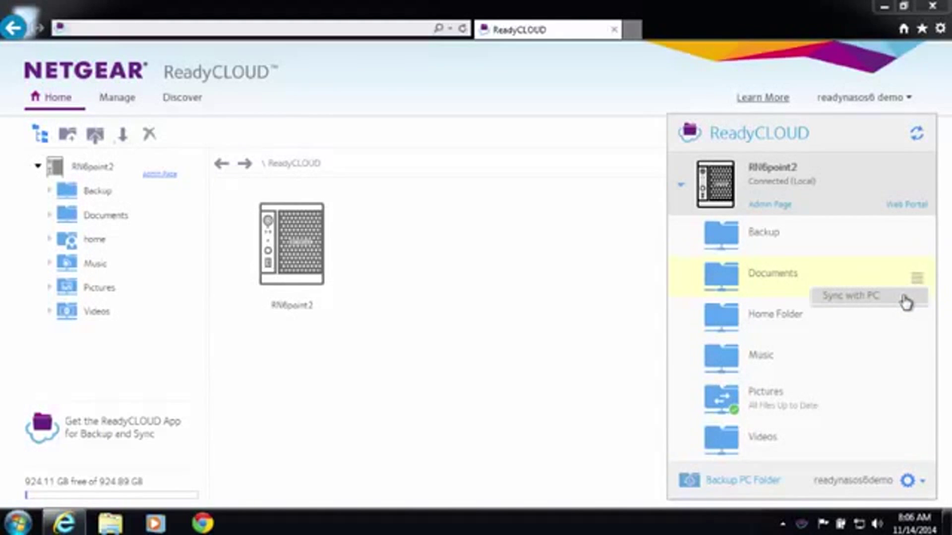
{"action": "left_click", "coordinate": [905, 302]}
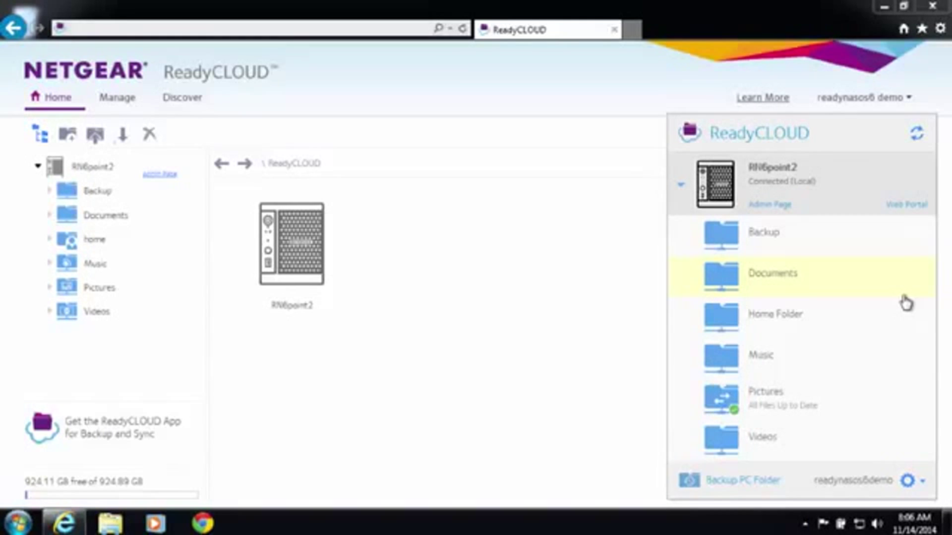
{"action": "left_click", "coordinate": [723, 303]}
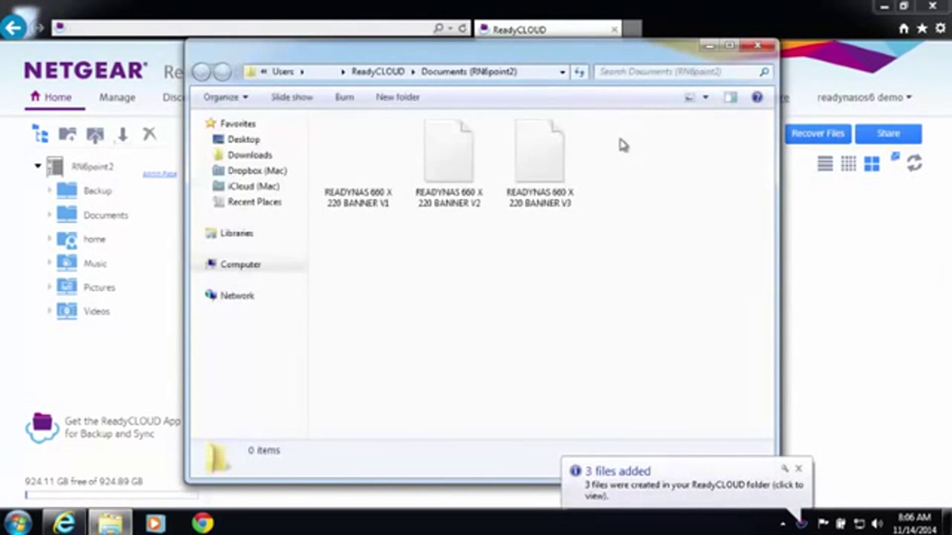
Move the synced Documents folder window aside to reveal the ReadyCLOUD web portal
{"action": "left_click_drag", "start_coordinate": [589, 59], "coordinate": [479, 60]}
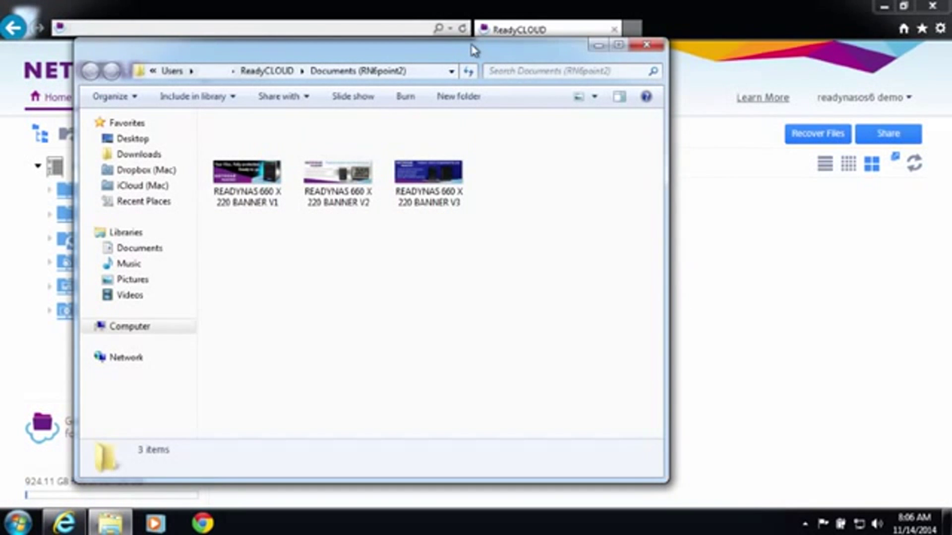
{"action": "left_click_drag", "start_coordinate": [473, 53], "coordinate": [732, 56]}
Delete READYNAS 660 X 220 BANNER V2 from the NAS Documents folder, then view the local folder
{"action": "left_click", "coordinate": [276, 357]}
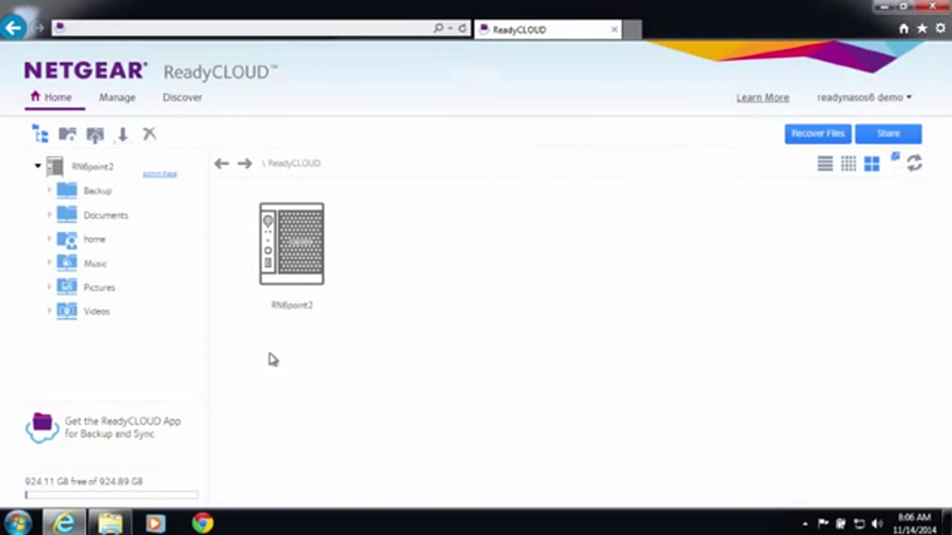
{"action": "left_click", "coordinate": [94, 216]}
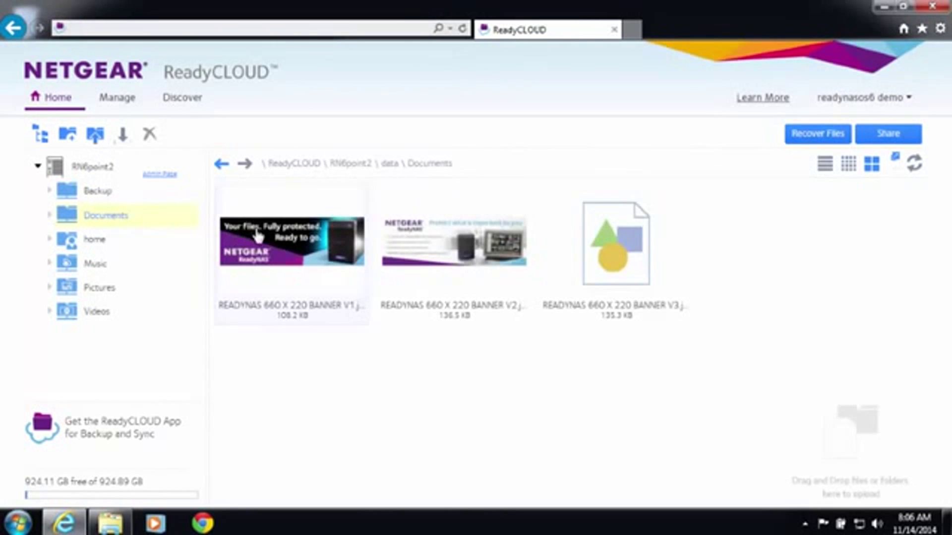
{"action": "left_click", "coordinate": [453, 251]}
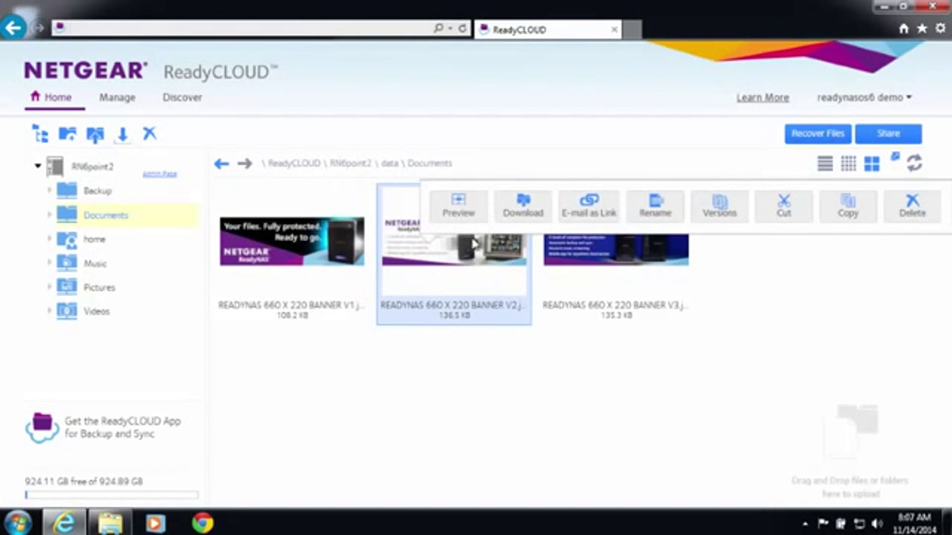
{"action": "left_click", "coordinate": [917, 218]}
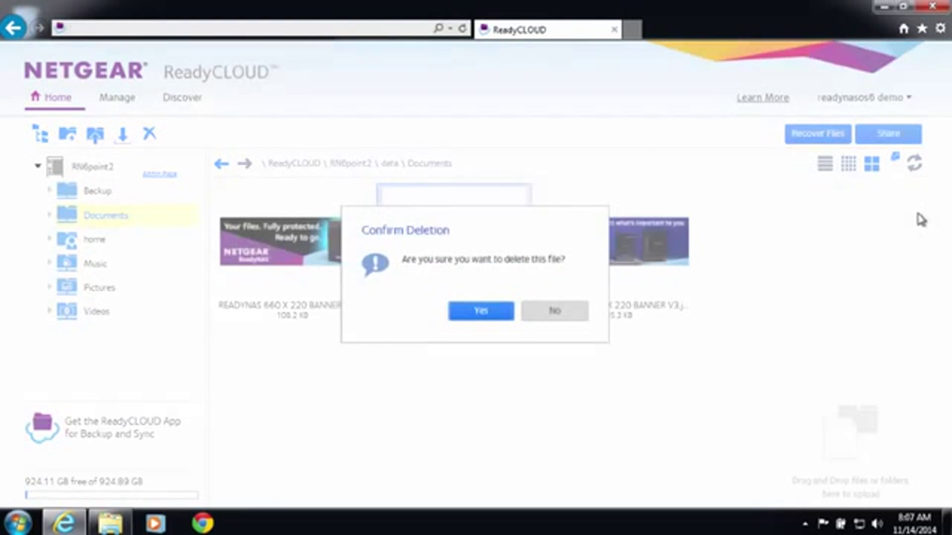
{"action": "left_click", "coordinate": [500, 313]}
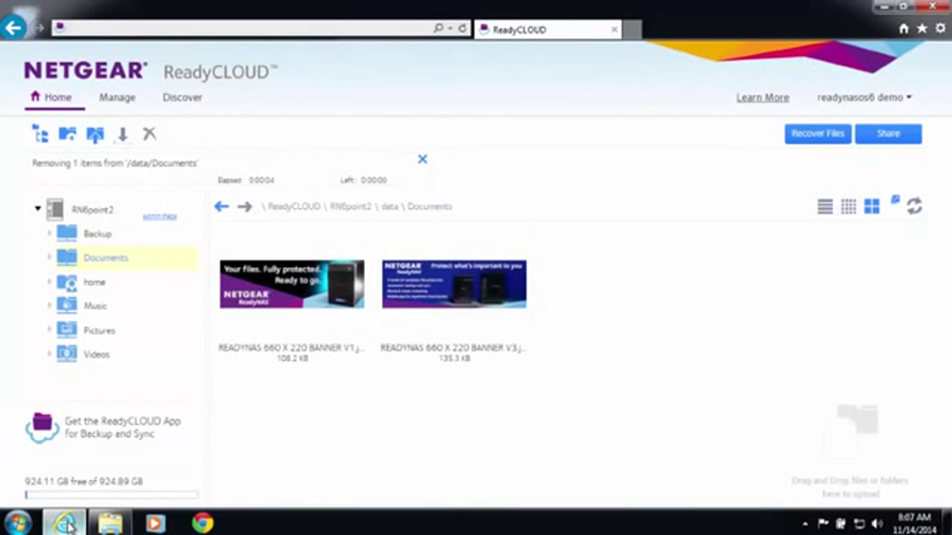
{"action": "left_click", "coordinate": [110, 522]}
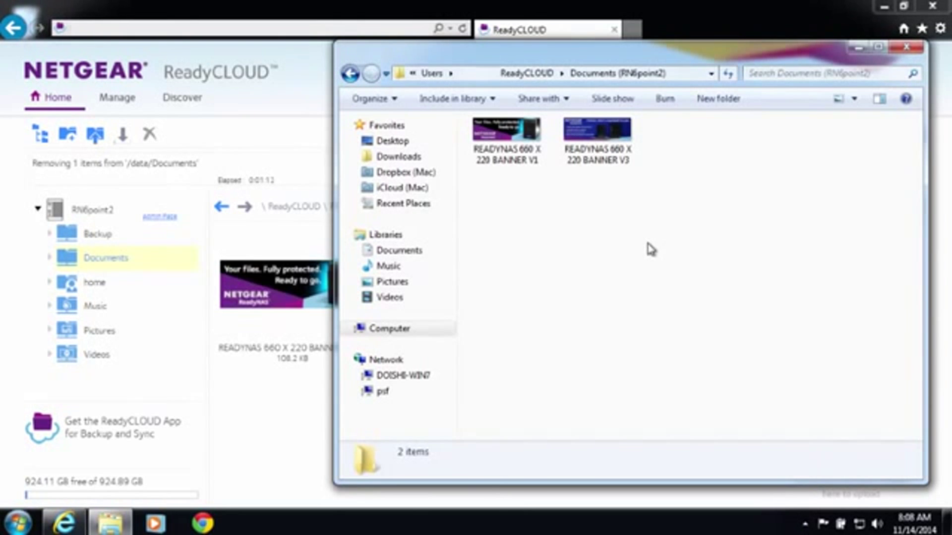
Paste the Circles image into empty space in the local Documents (RN6point2) folder
{"action": "right_click", "coordinate": [651, 249]}
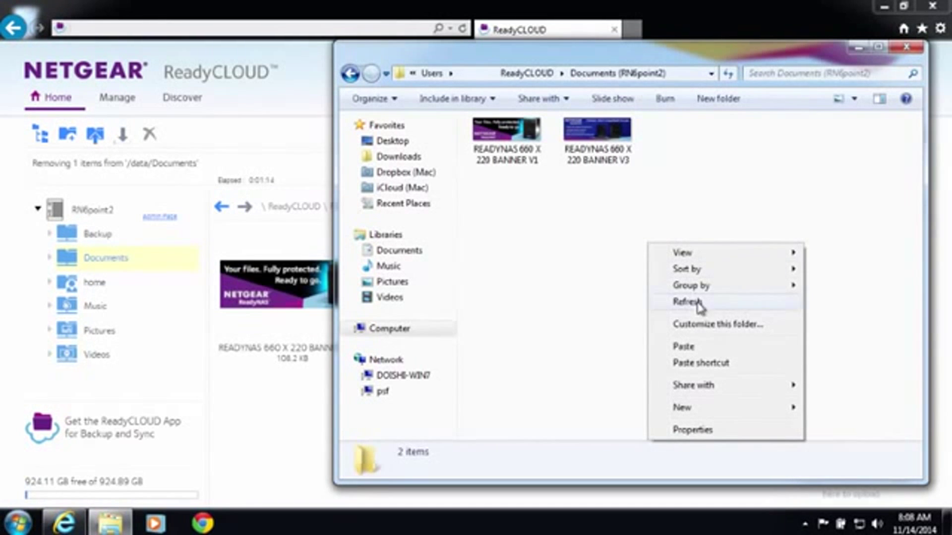
{"action": "left_click", "coordinate": [715, 350]}
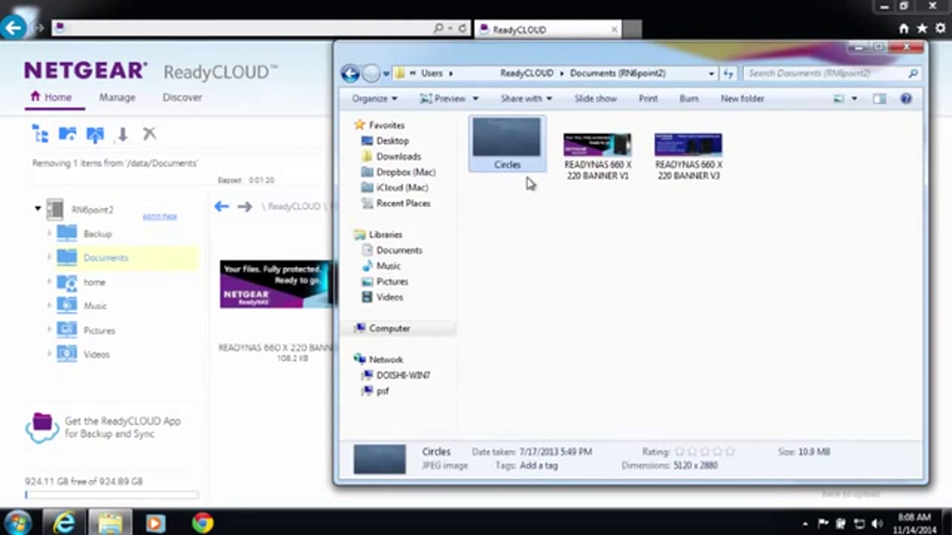
Refresh the portal's NAS Documents file list to show the synced Circles.jpg
{"action": "left_click", "coordinate": [300, 395]}
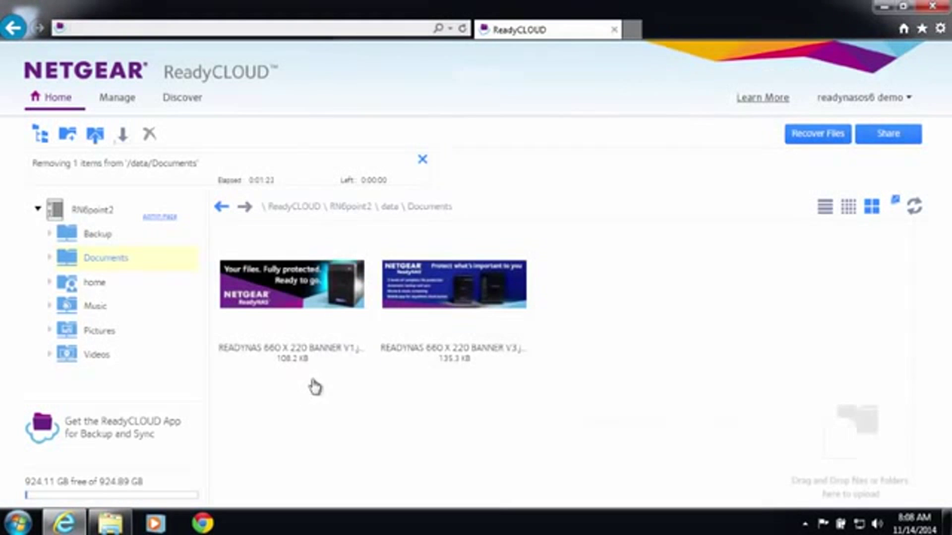
{"action": "left_click", "coordinate": [914, 217]}
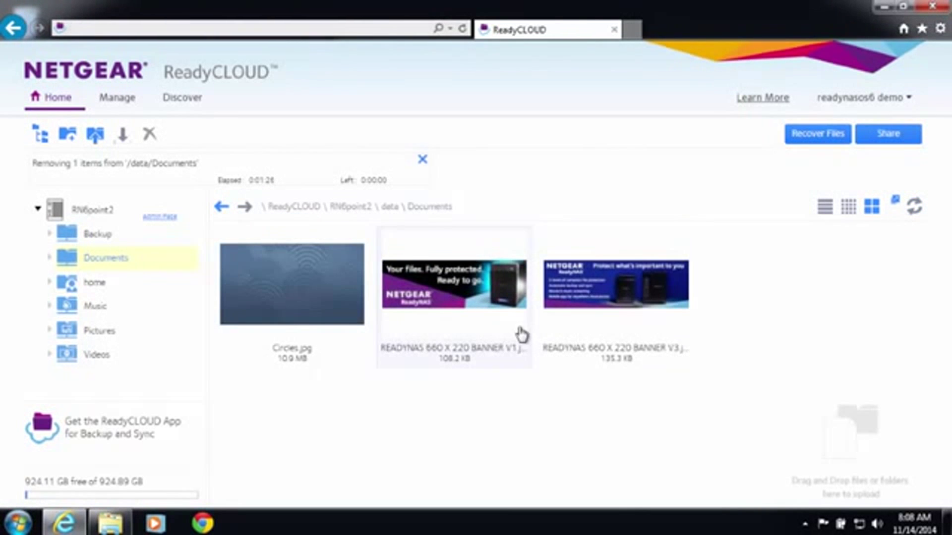